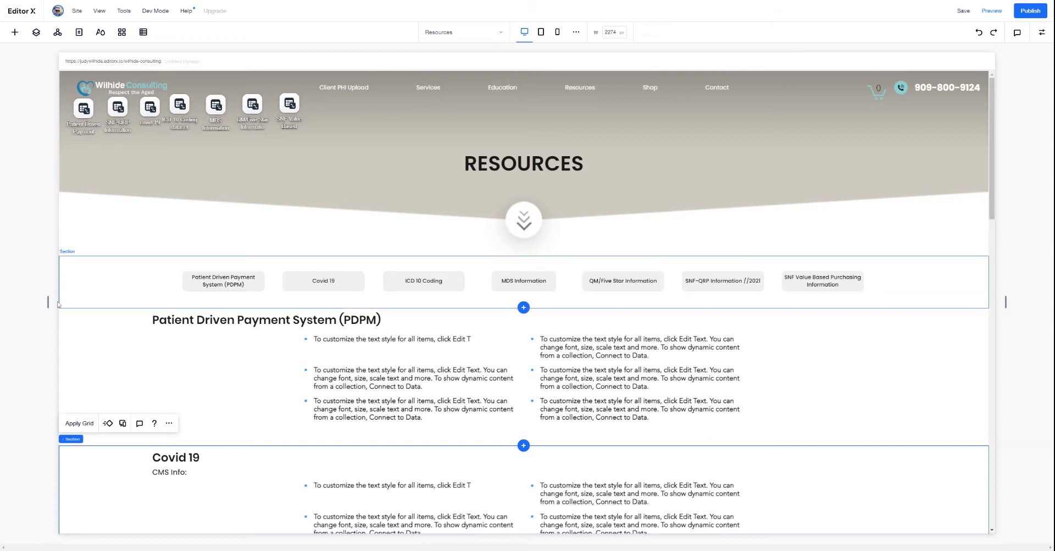
# Check how the Resources page adapts by narrowing the desktop canvas to about 1330 px and widening it to about 1972 px
pyautogui.moveTo(48, 304); pyautogui.dragTo(244, 322)
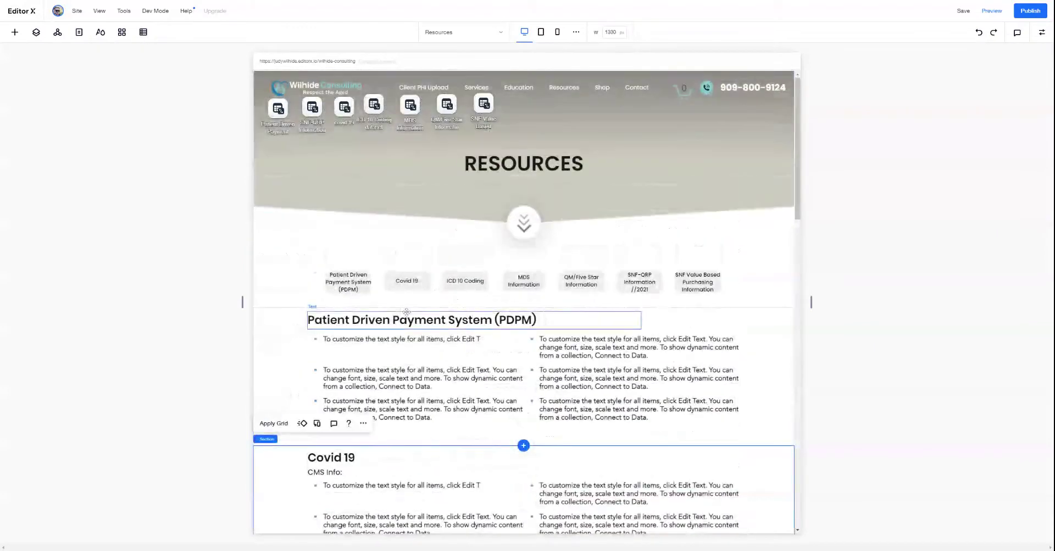
pyautogui.click(243, 303)
pyautogui.moveTo(243, 303); pyautogui.dragTo(111, 302)
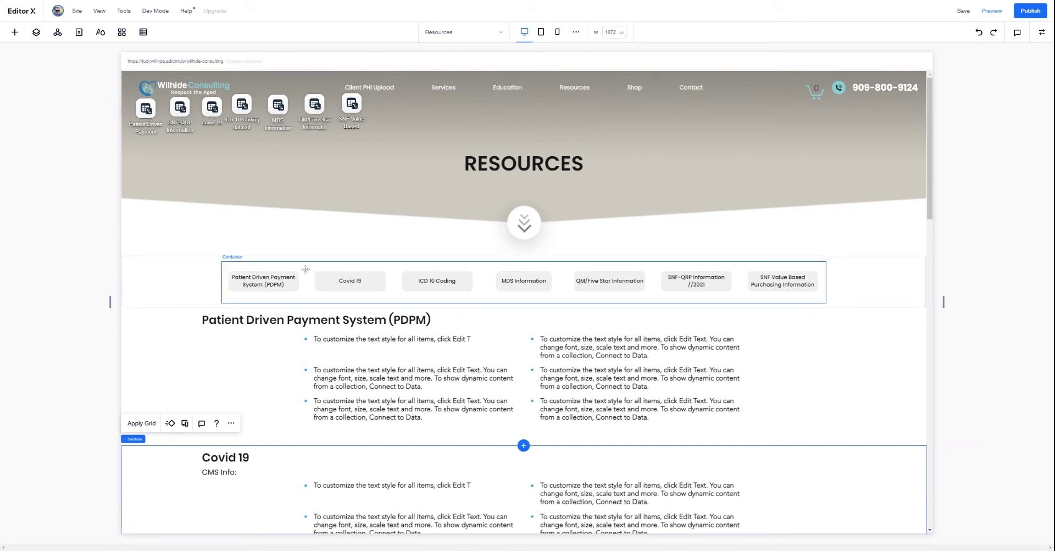
# Examine the container holding the seven resource link buttons, along with the section around it
pyautogui.click(230, 267)
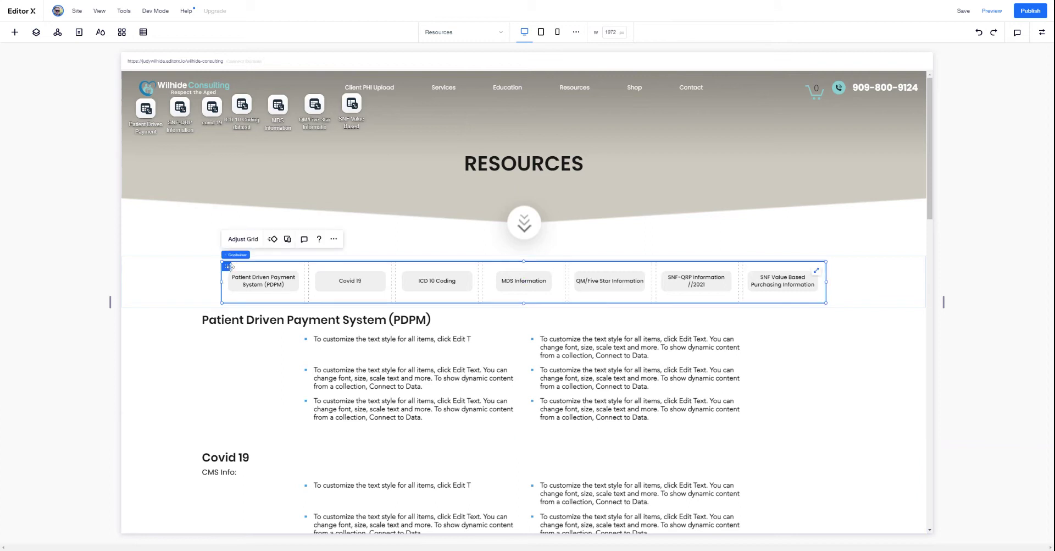
pyautogui.click(250, 274)
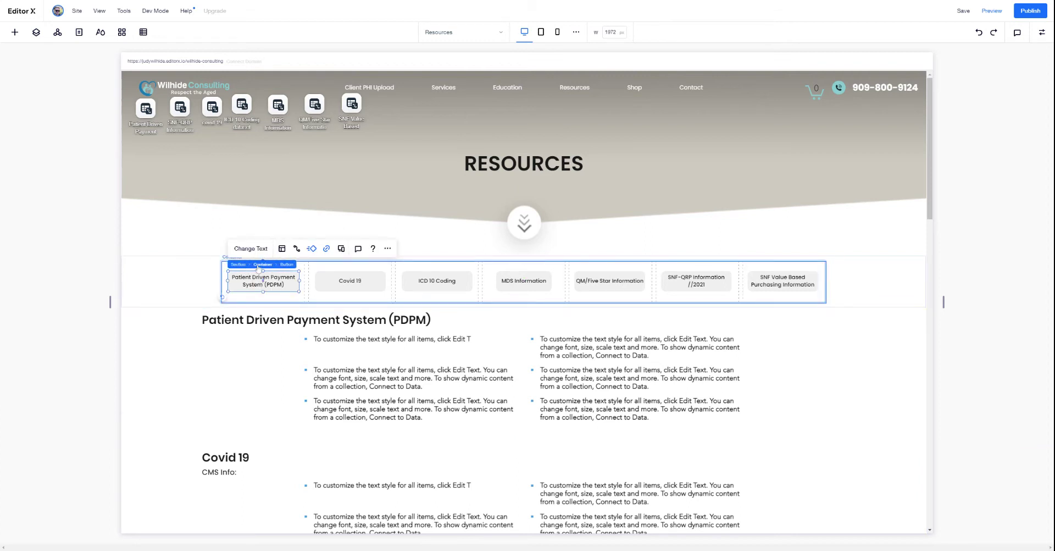
pyautogui.click(258, 266)
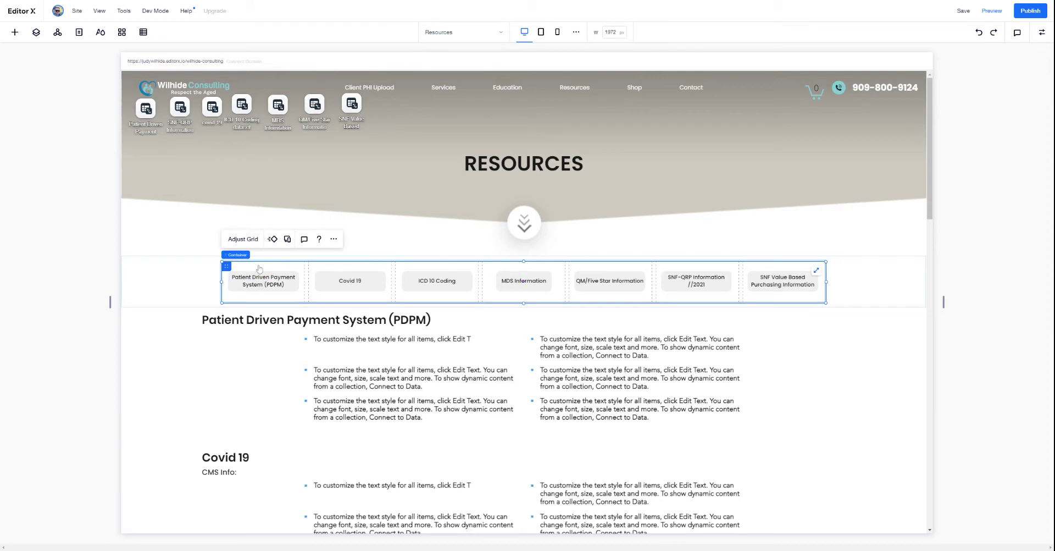
pyautogui.click(193, 277)
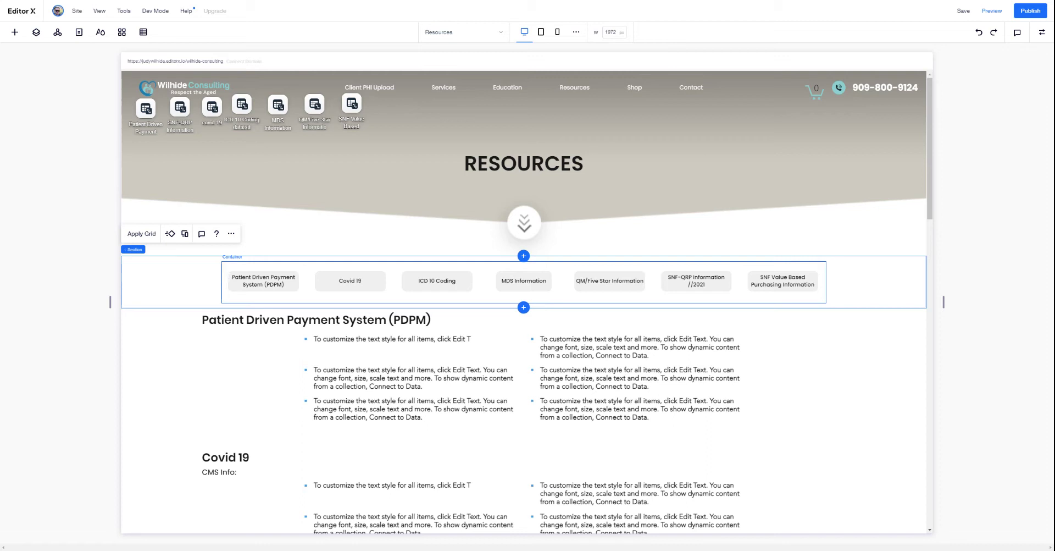
pyautogui.click(226, 273)
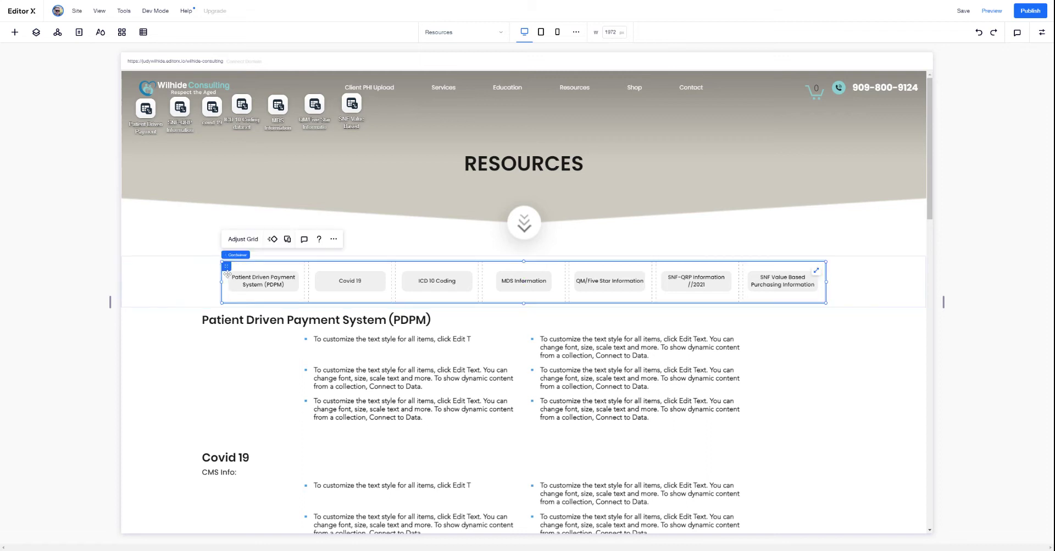
# Add a 1fr column between the MDS Information and QM/Five Star Information columns in the button container's grid
pyautogui.click(245, 243)
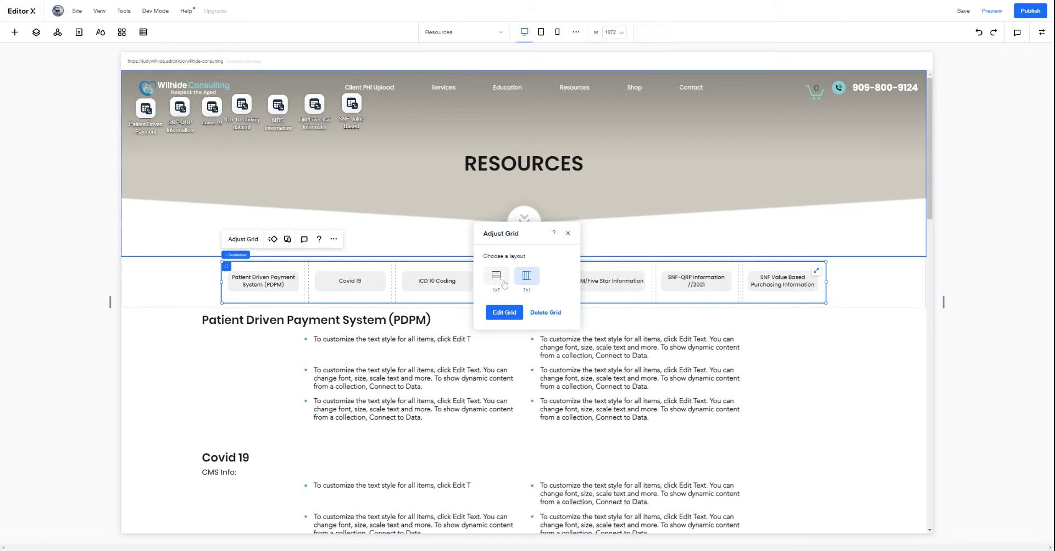
pyautogui.click(501, 312)
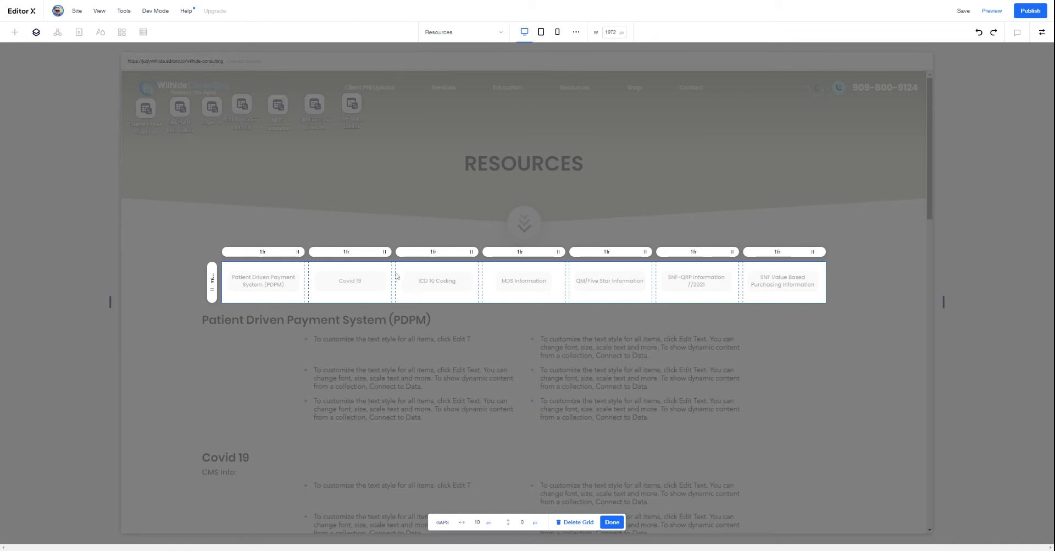
pyautogui.click(577, 251)
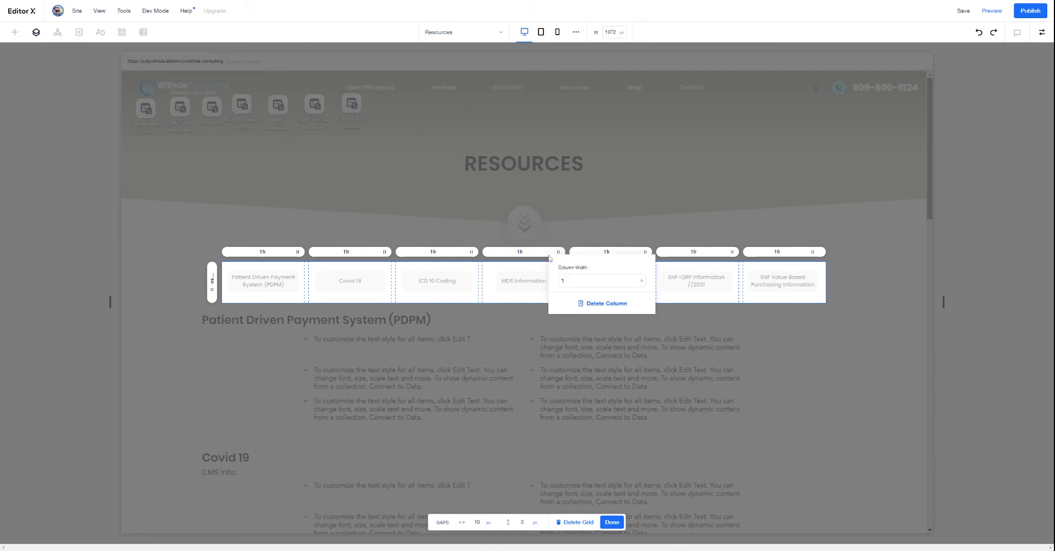
pyautogui.click(640, 281)
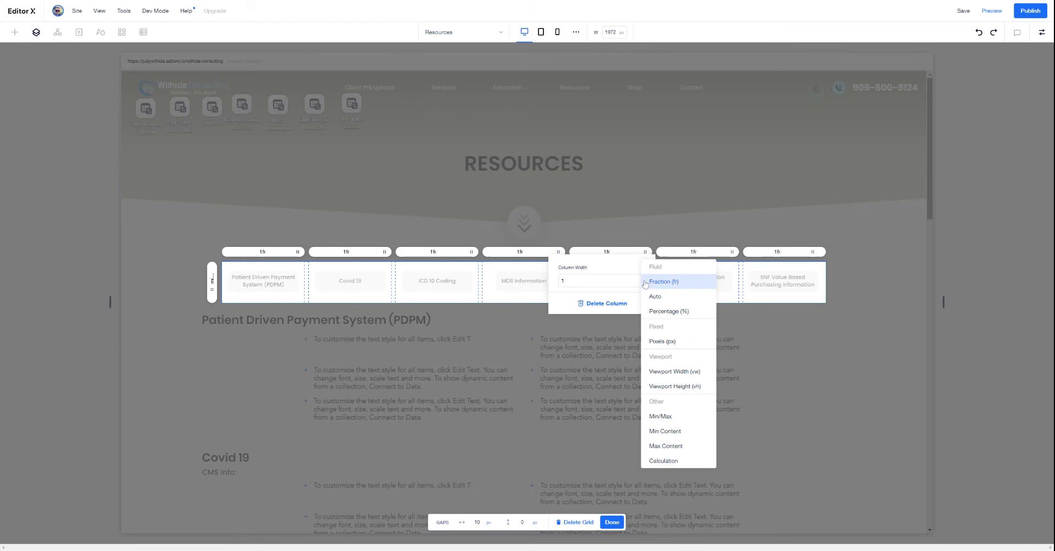
pyautogui.click(527, 258)
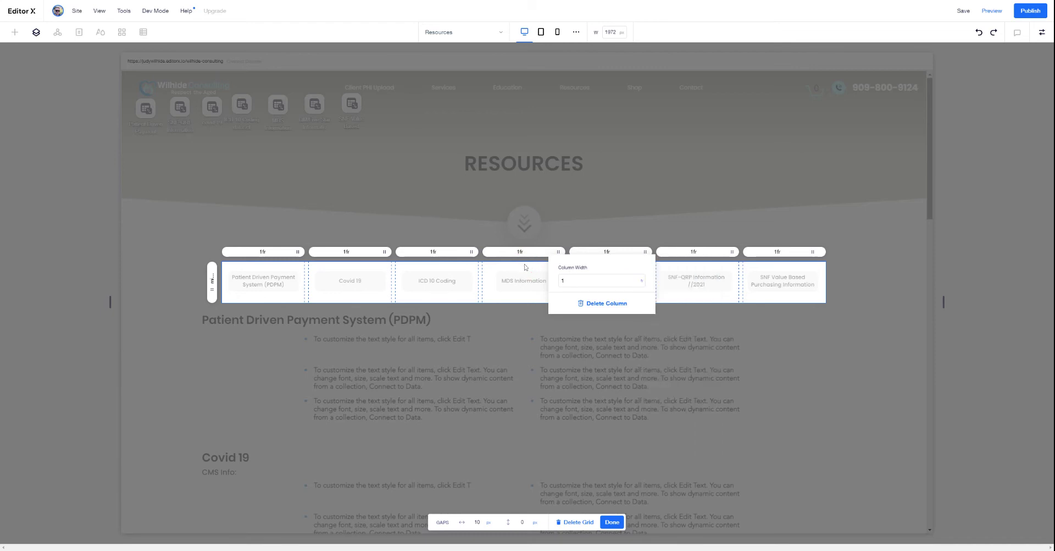
pyautogui.click(528, 259)
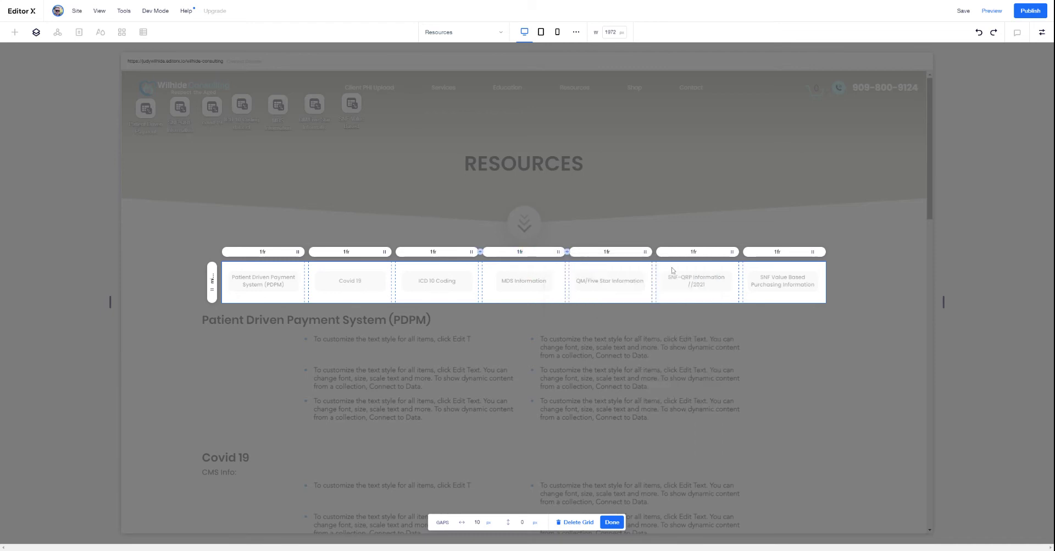
pyautogui.click(567, 252)
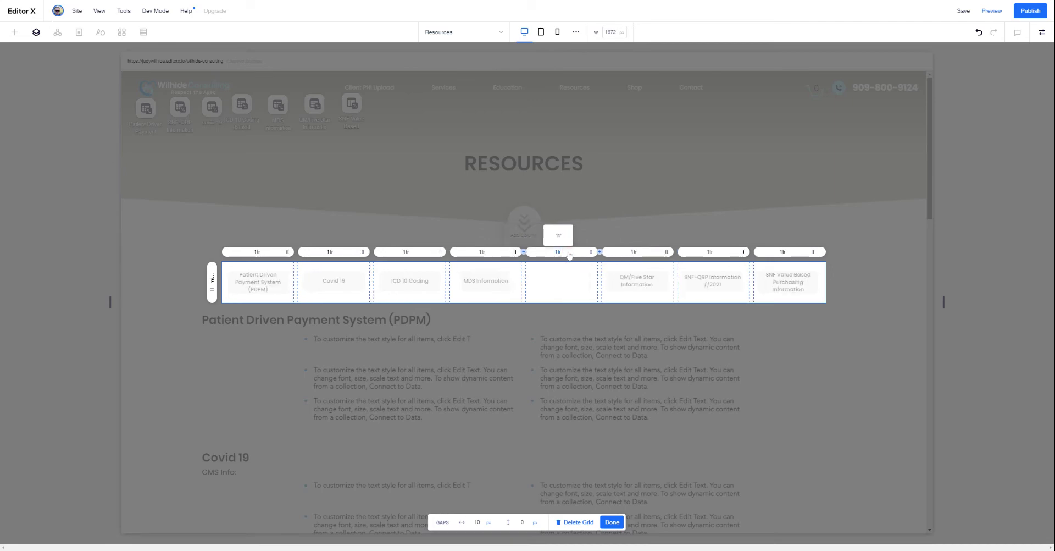
pyautogui.click(613, 523)
# Duplicate the MDS Information button and place the copy in the empty grid column beside it
pyautogui.rightClick(495, 284)
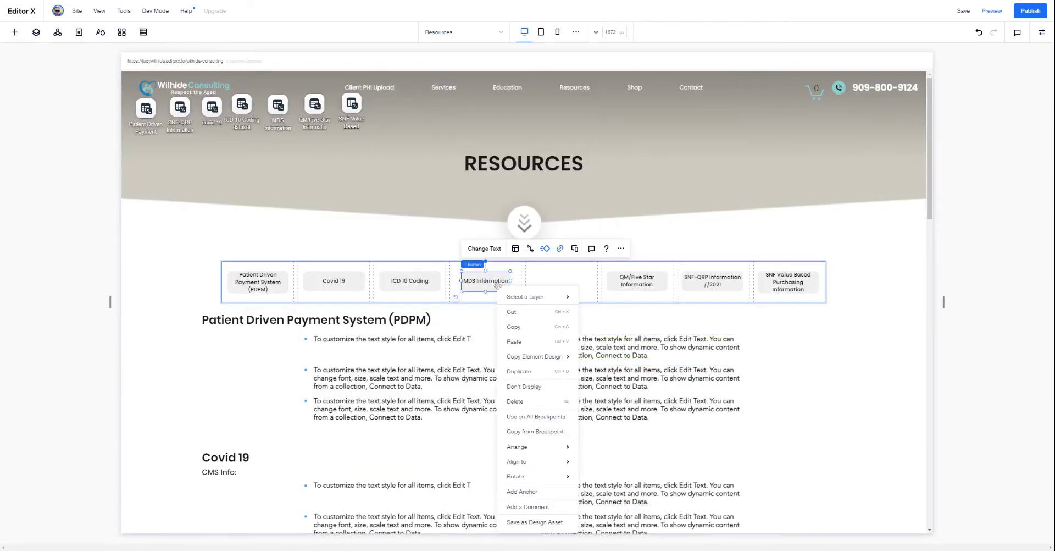
pyautogui.click(529, 371)
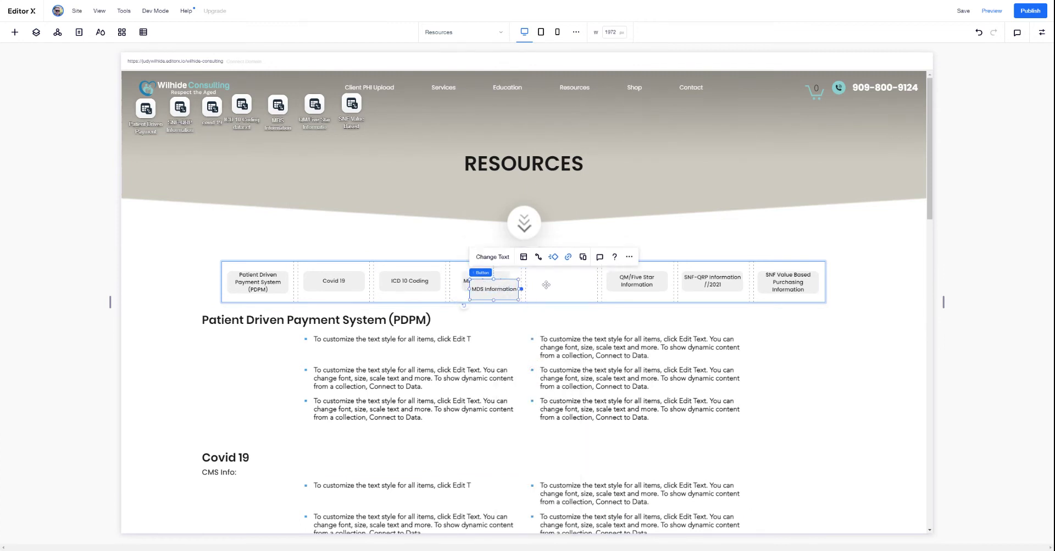
pyautogui.moveTo(494, 287); pyautogui.dragTo(563, 282)
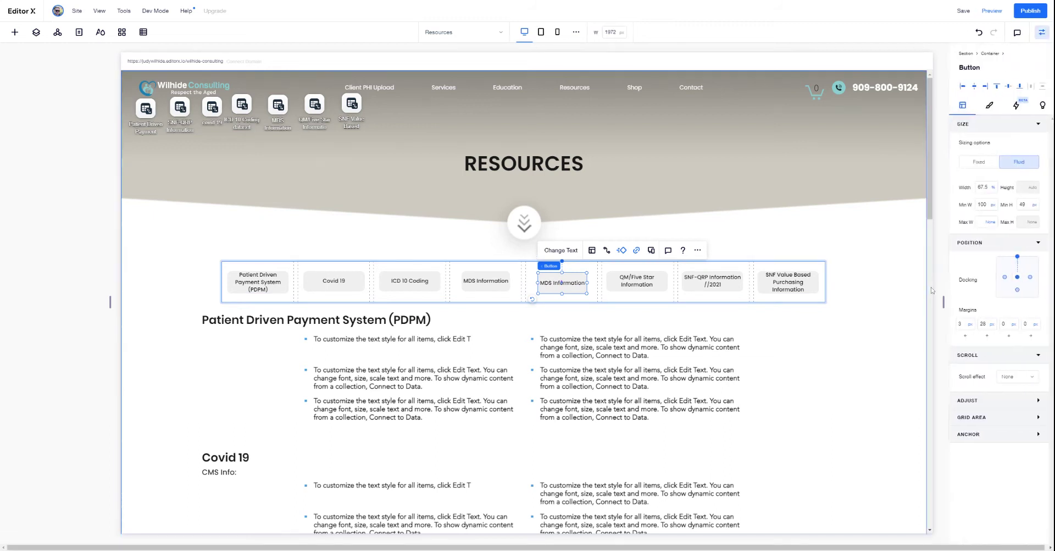
# Set the duplicated MDS Information button's left margin to 0 px and its top margin to 23 px
pyautogui.click(960, 326)
pyautogui.write('0')
pyautogui.press('Tab')
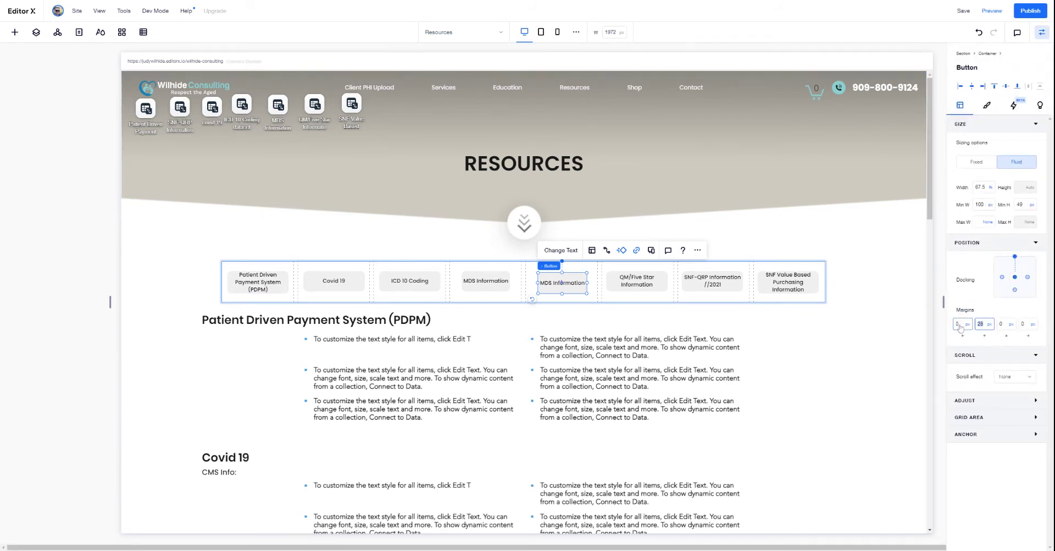
pyautogui.write('1')
pyautogui.press('Tab')
pyautogui.moveTo(562, 282); pyautogui.dragTo(535, 285)
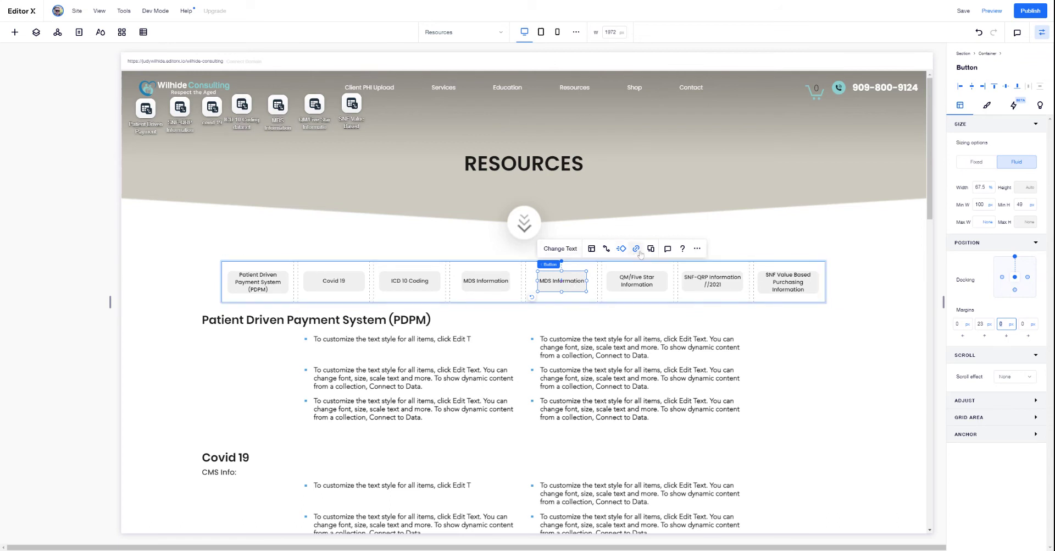
# Undo the duplicated button's changes and the added grid column, restoring the seven-column button row
pyautogui.click(978, 32)
pyautogui.click(978, 33)
pyautogui.click(979, 33)
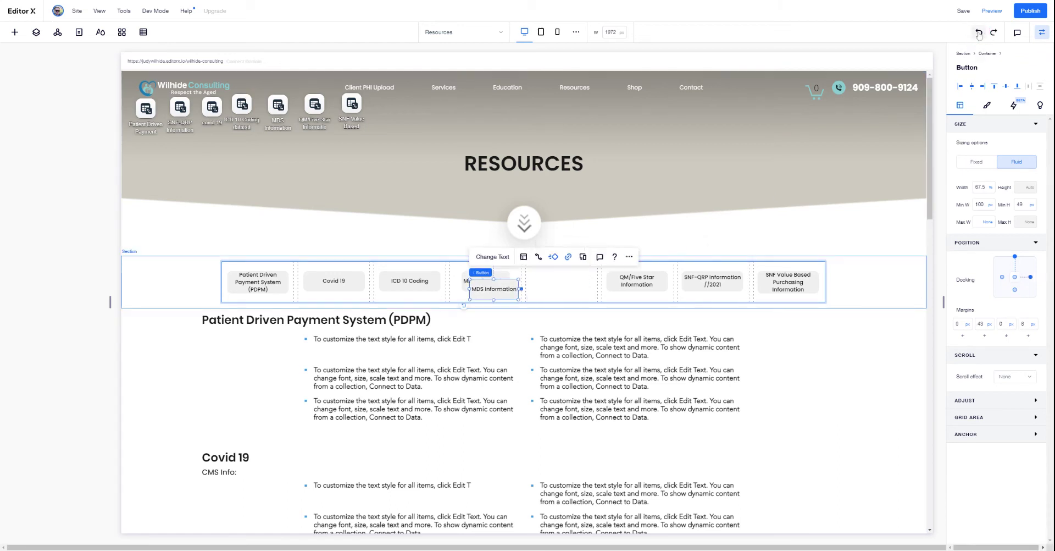
pyautogui.click(978, 32)
pyautogui.click(979, 34)
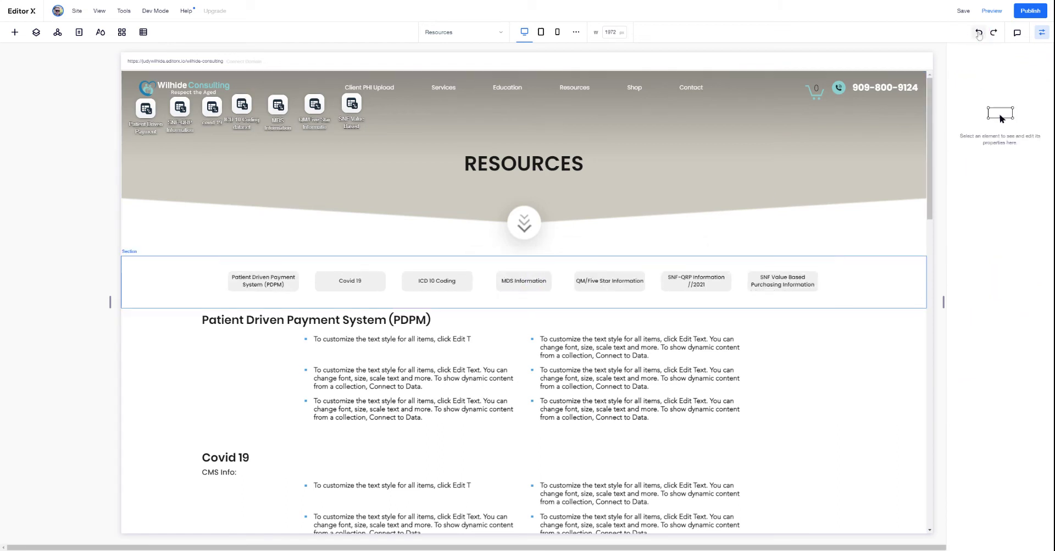
pyautogui.click(979, 33)
# Review the column width setting in the button container's grid and leave grid editing without changes
pyautogui.click(485, 274)
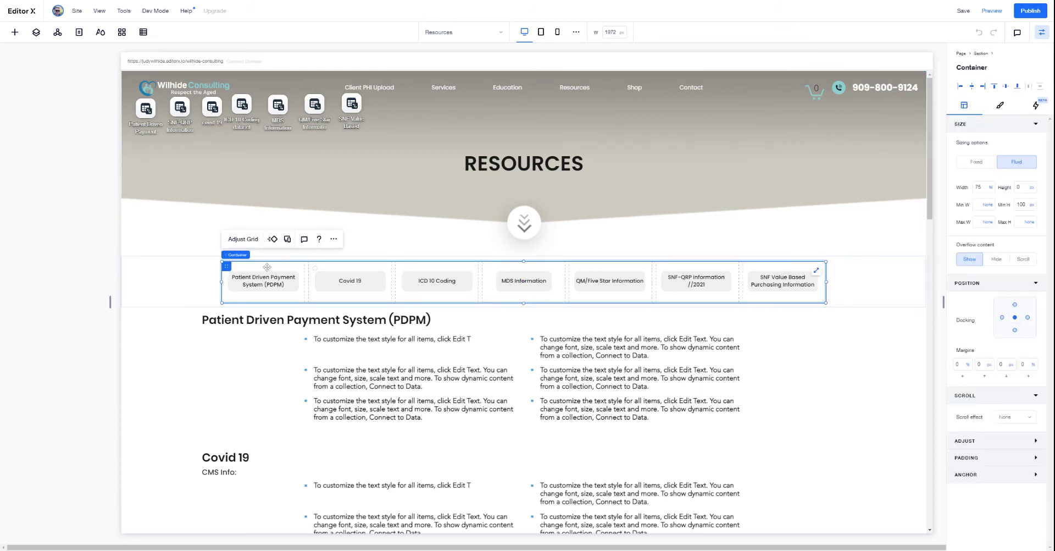
pyautogui.click(243, 241)
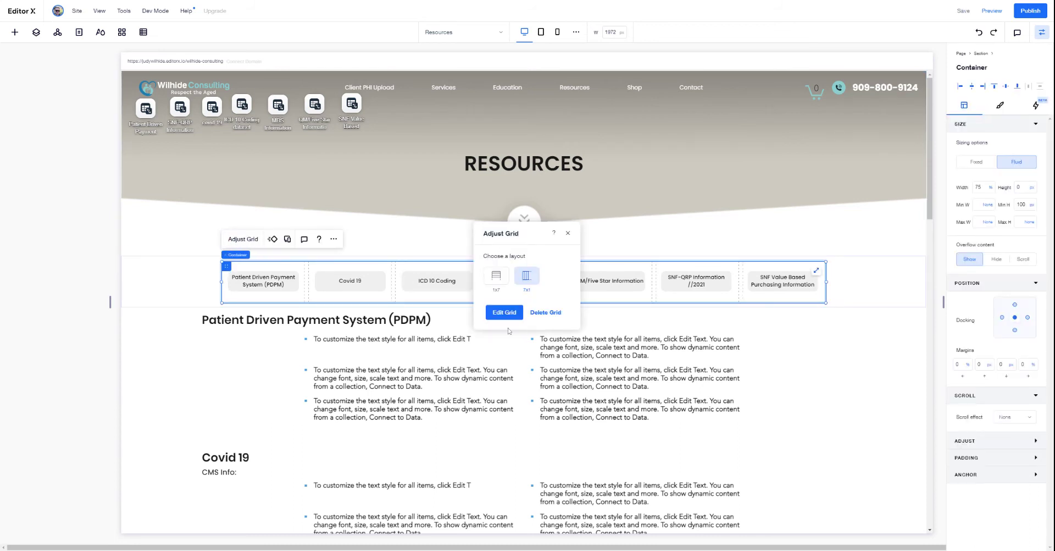
pyautogui.click(498, 311)
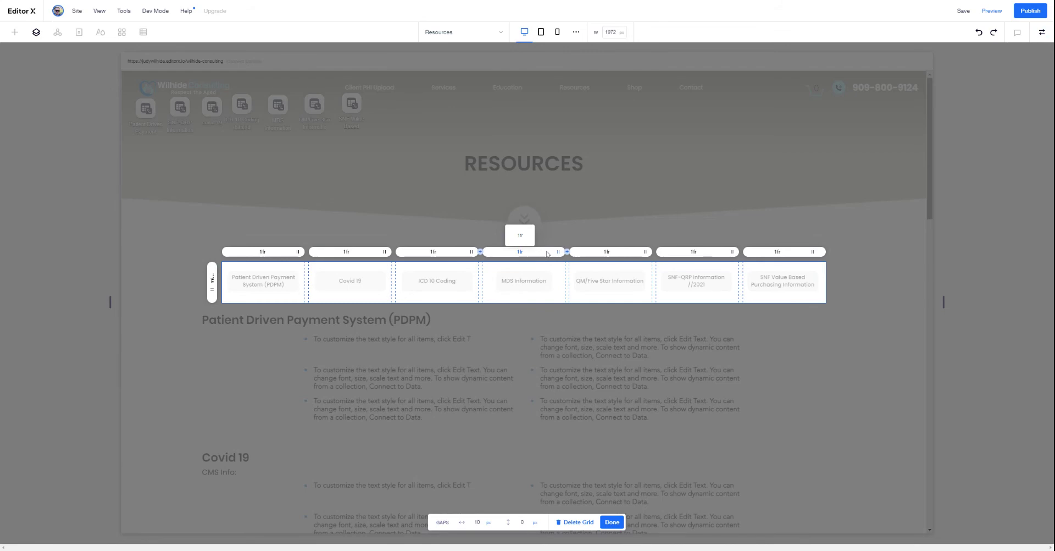
pyautogui.click(607, 252)
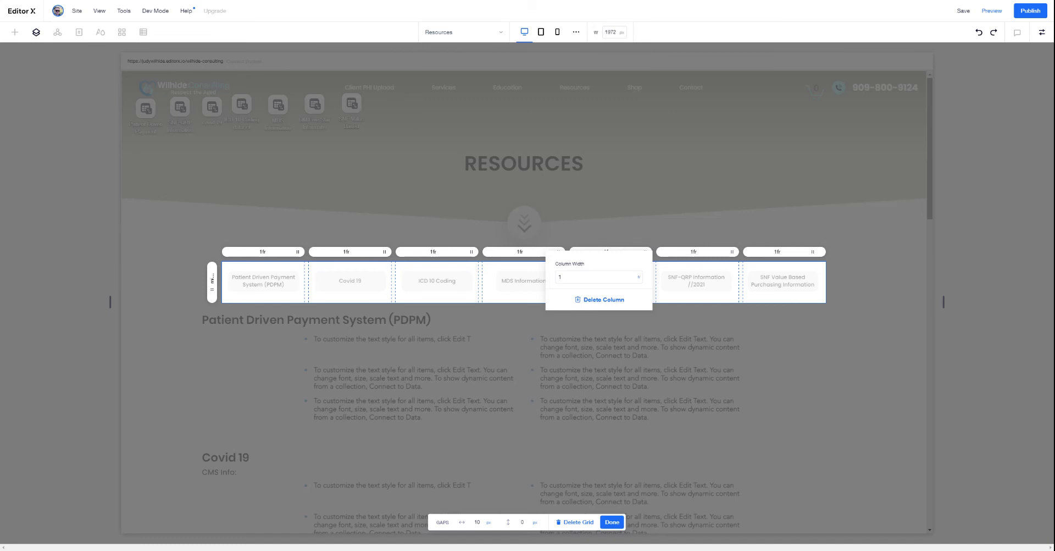
pyautogui.click(611, 525)
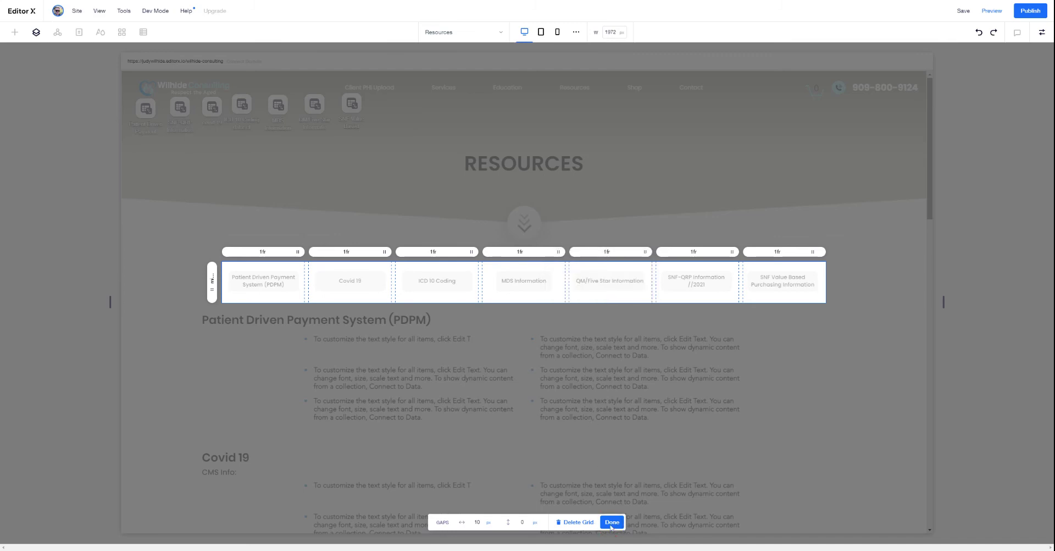
pyautogui.click(612, 522)
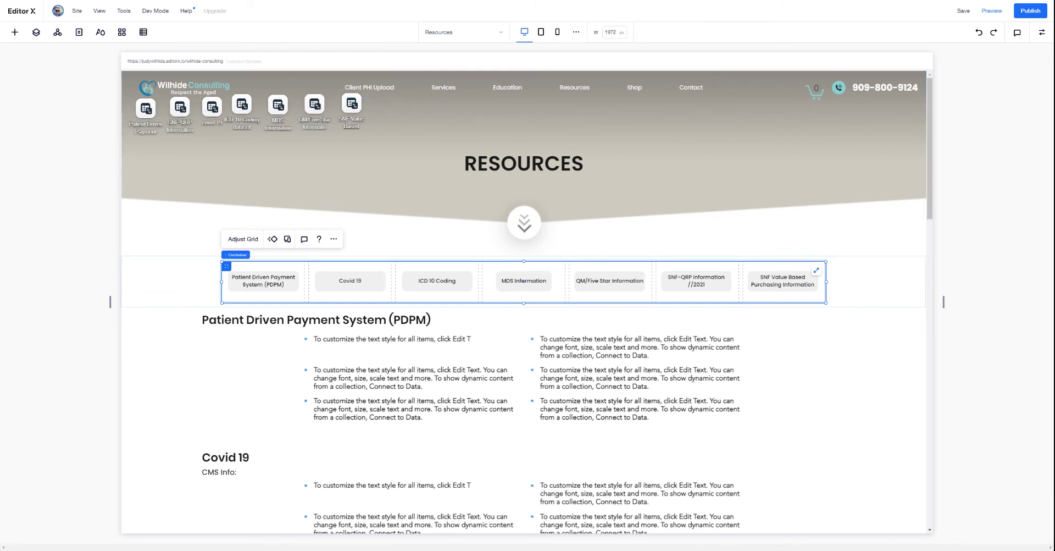
# Widen the desktop canvas to about 2050 px and check the button row at the tablet breakpoint
pyautogui.moveTo(110, 303)
pyautogui.mouseDown()
pyautogui.moveTo(242, 309)
pyautogui.moveTo(94, 302)
pyautogui.mouseUp()
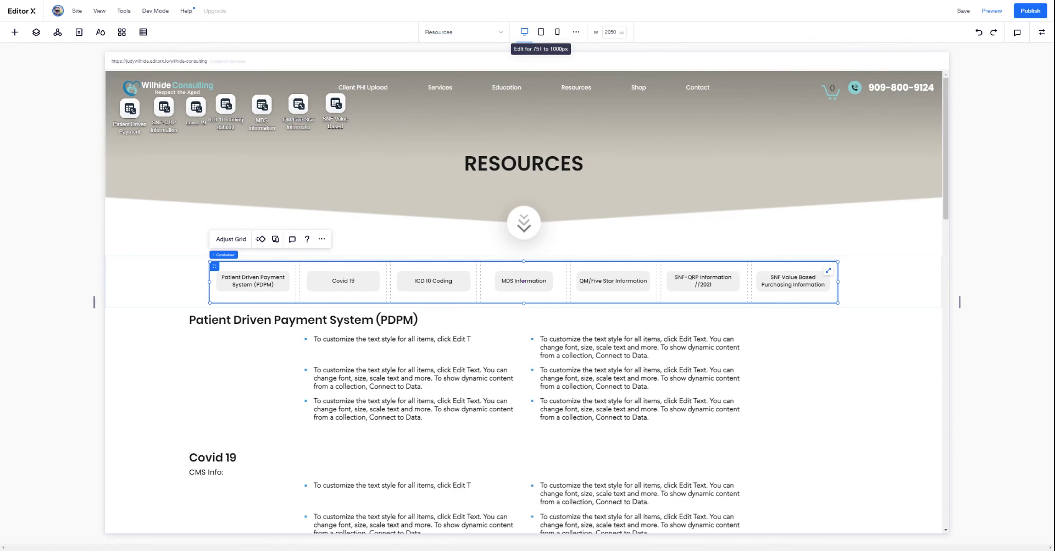
pyautogui.click(541, 32)
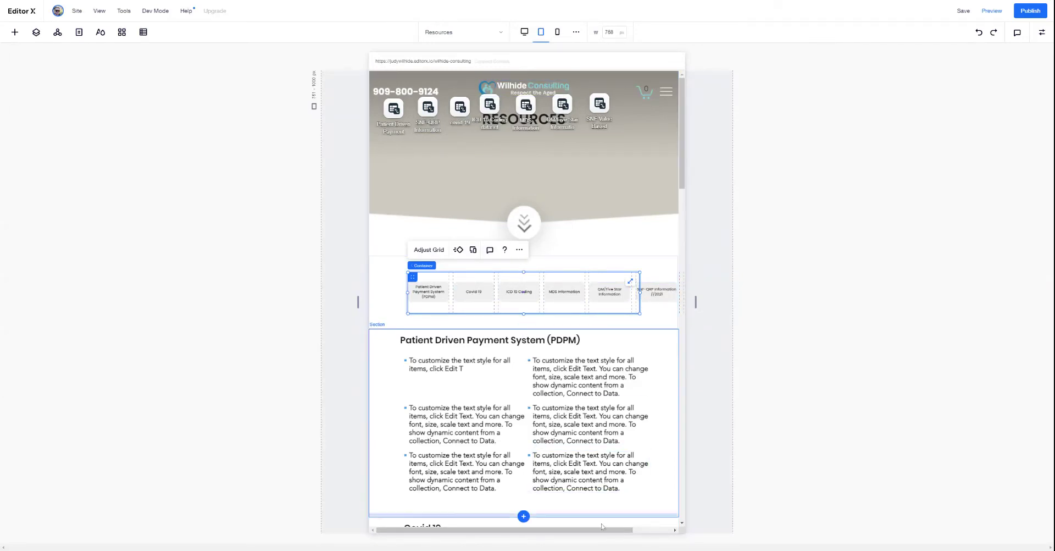
pyautogui.moveTo(598, 531); pyautogui.dragTo(641, 535)
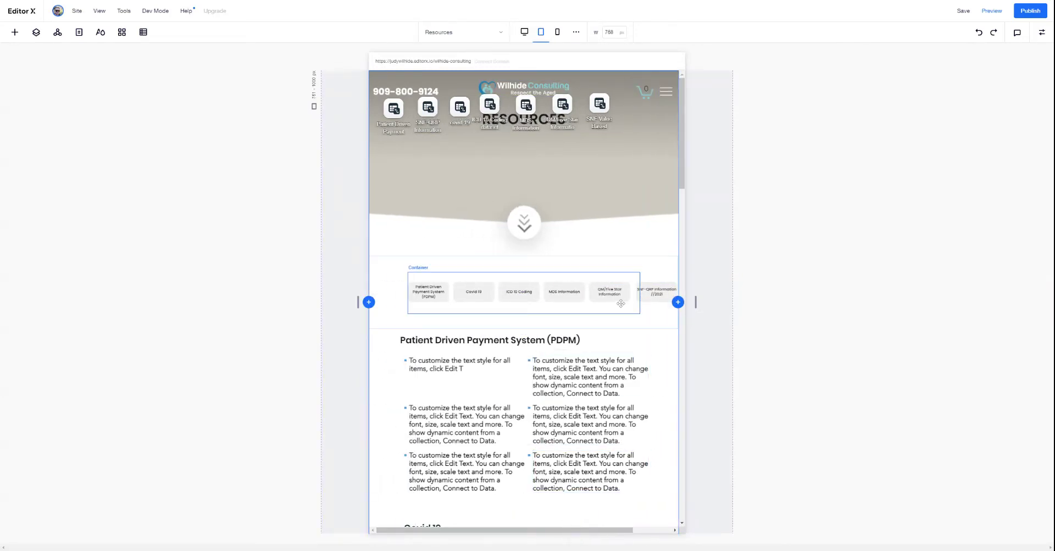
# Check the button row at the mobile breakpoint with wider and narrower canvases, and return through tablet to the desktop view
pyautogui.click(557, 30)
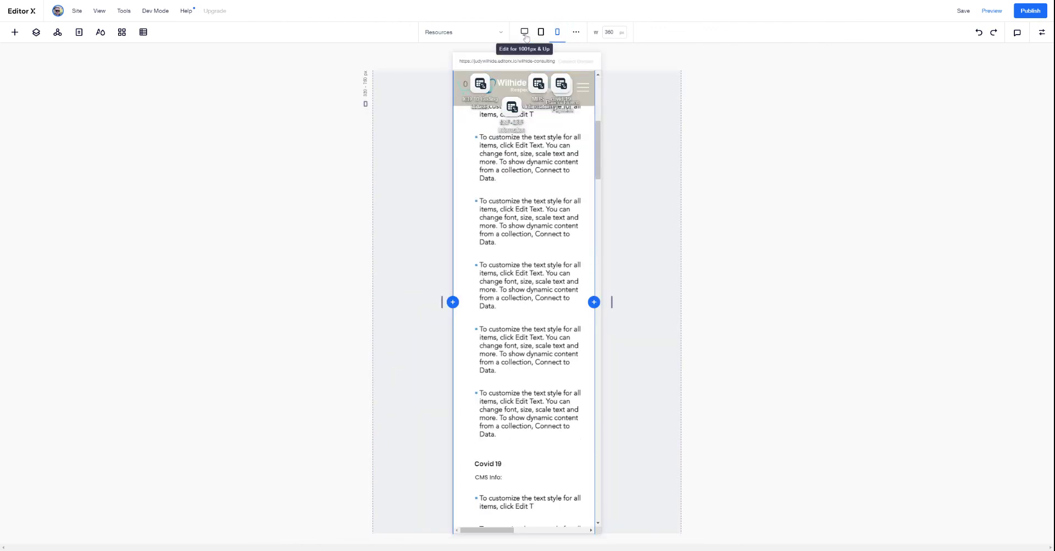
pyautogui.moveTo(441, 302)
pyautogui.mouseDown()
pyautogui.moveTo(454, 302)
pyautogui.moveTo(421, 304)
pyautogui.mouseUp()
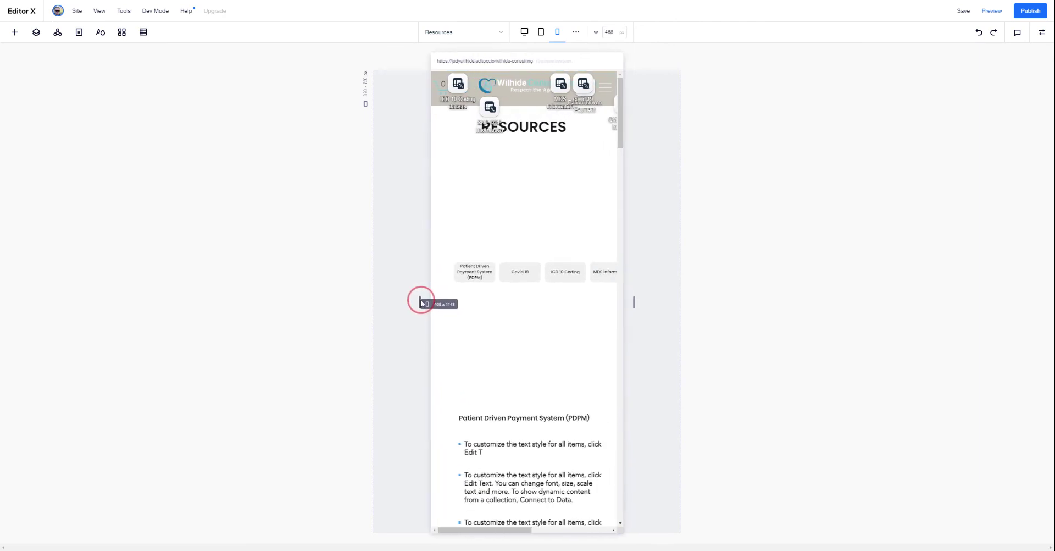
pyautogui.moveTo(416, 304); pyautogui.dragTo(466, 301)
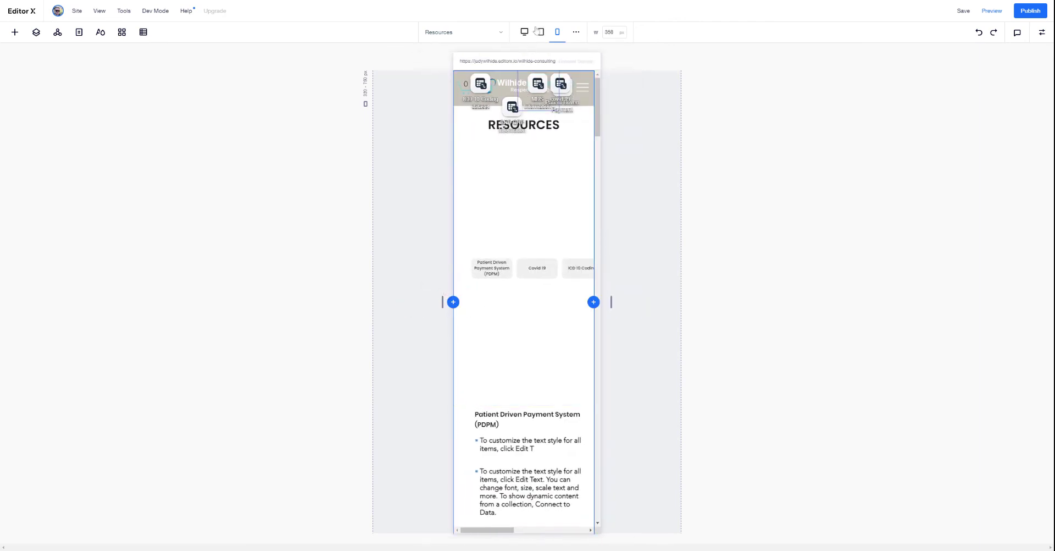
pyautogui.click(541, 32)
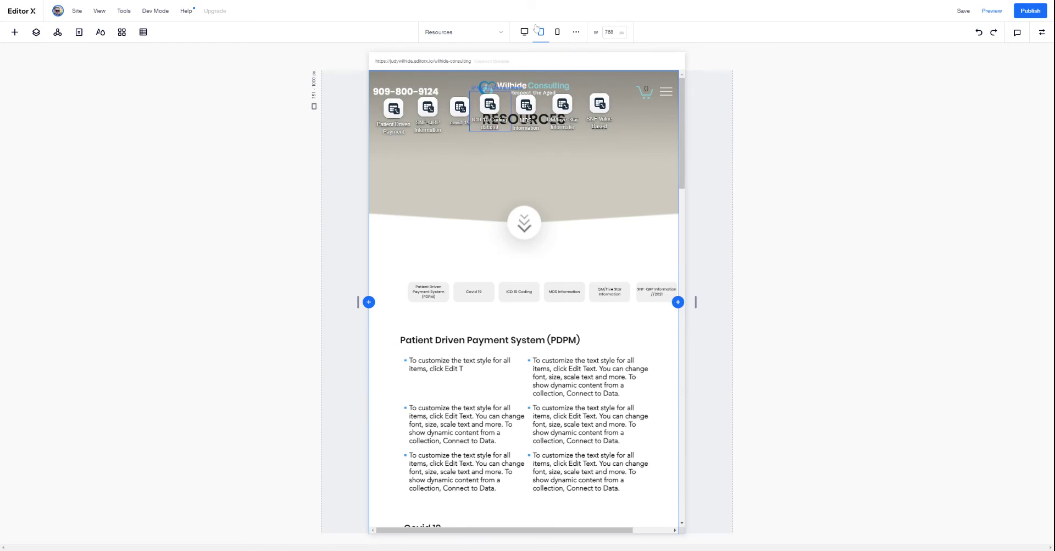
pyautogui.click(524, 32)
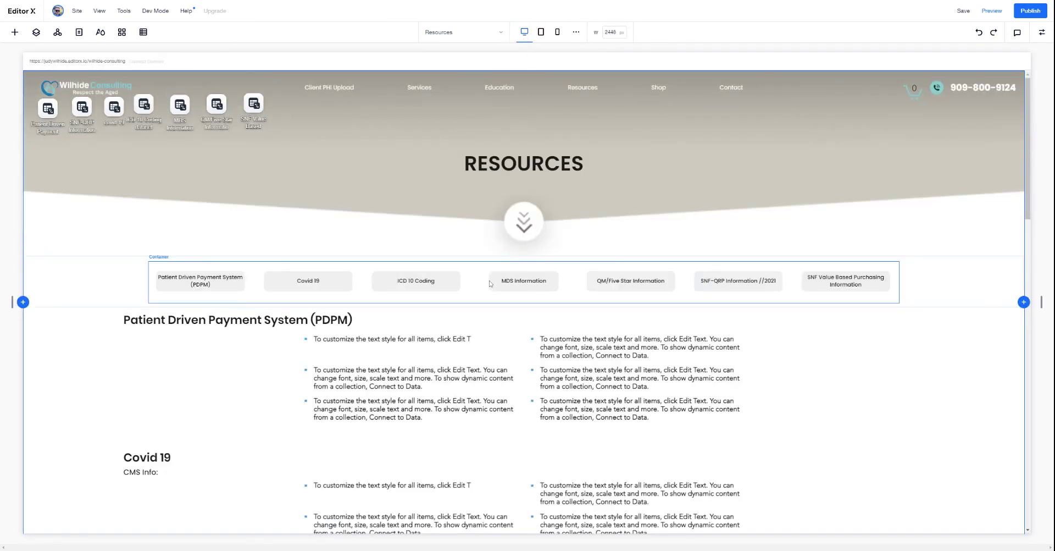